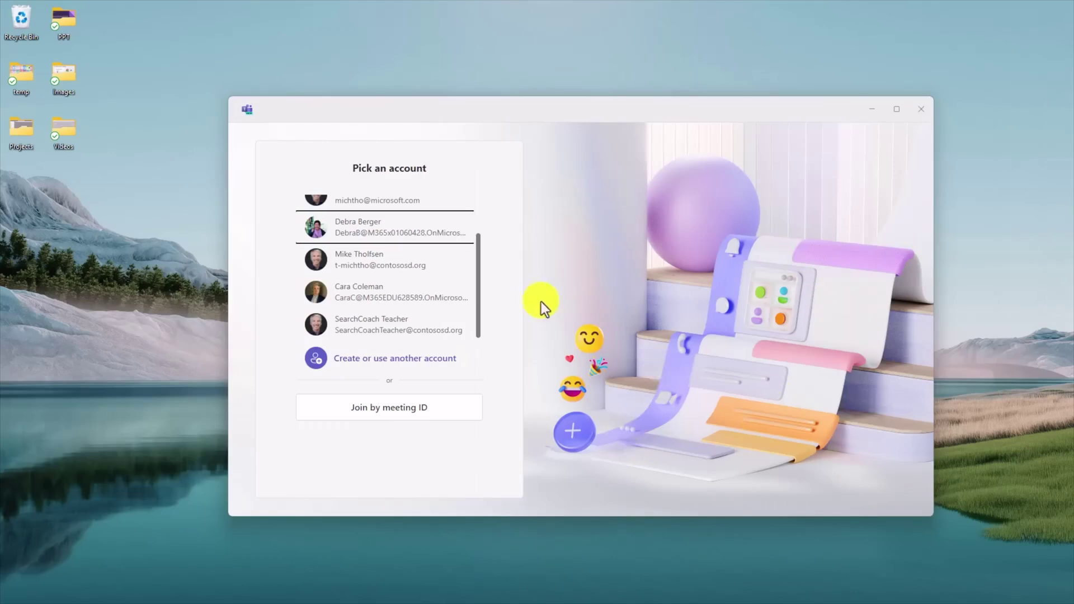
mouse_move(481, 281)
left_mouse_down()
mouse_move(481, 223)
mouse_move(488, 298)
left_mouse_up()
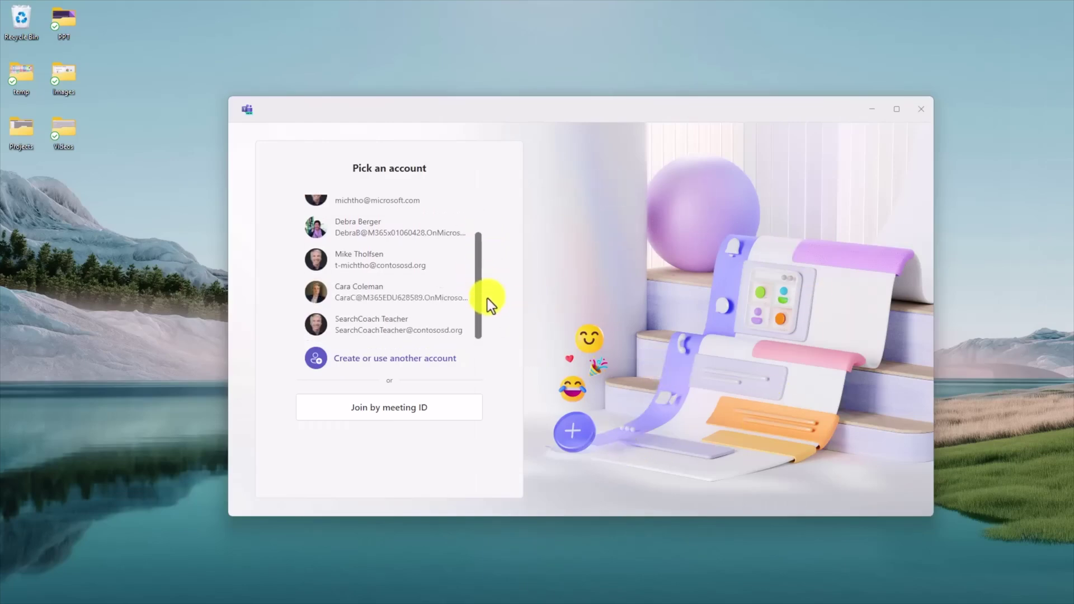
left_click(404, 359)
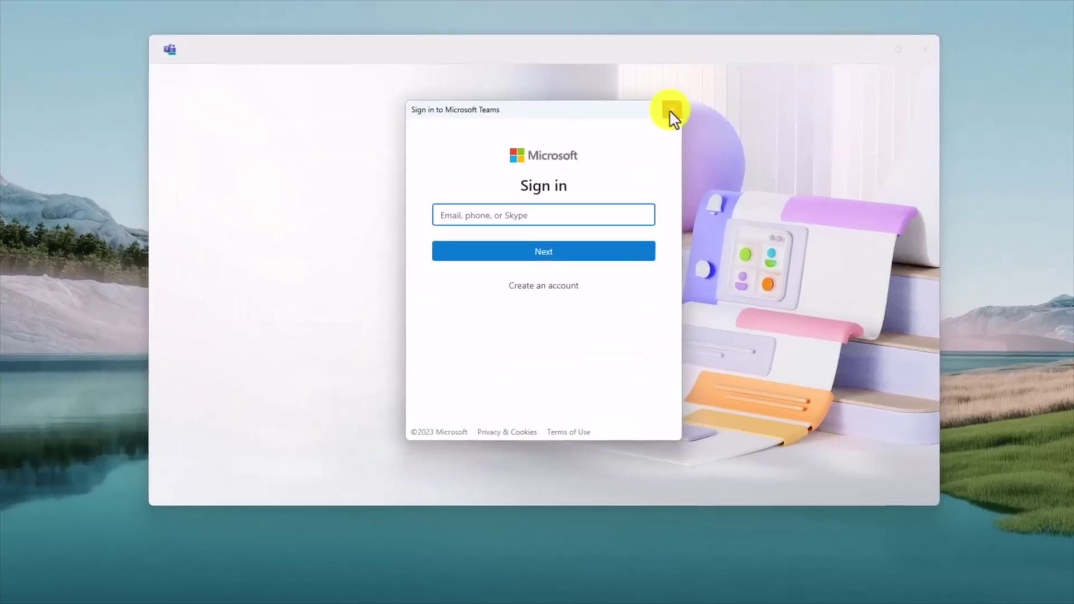
left_click(672, 110)
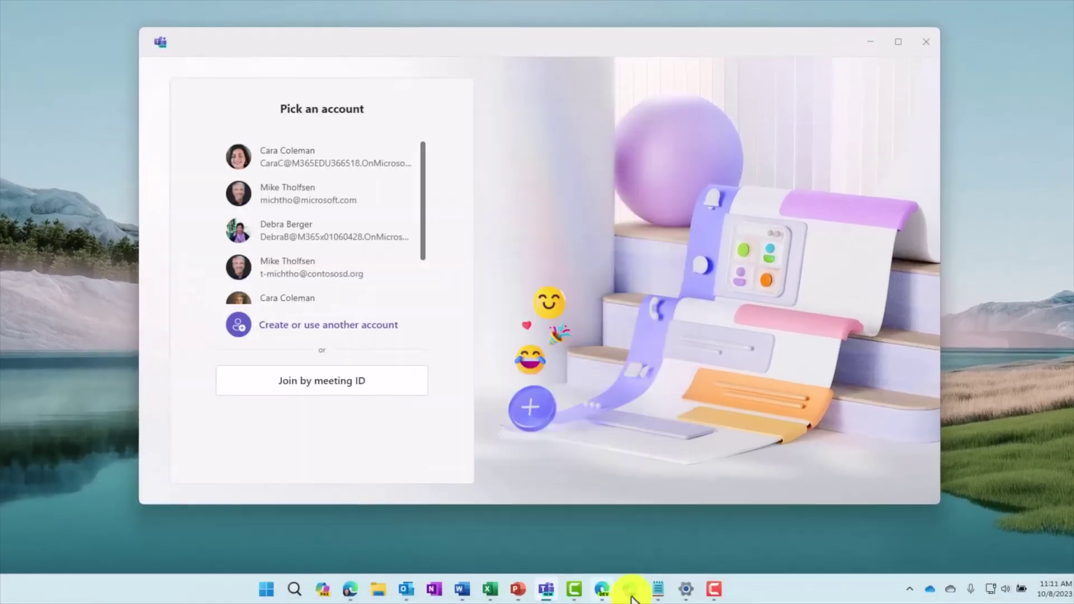
Sign in with the third saved account in the list and show the account's teams.
mouse_move(543, 594)
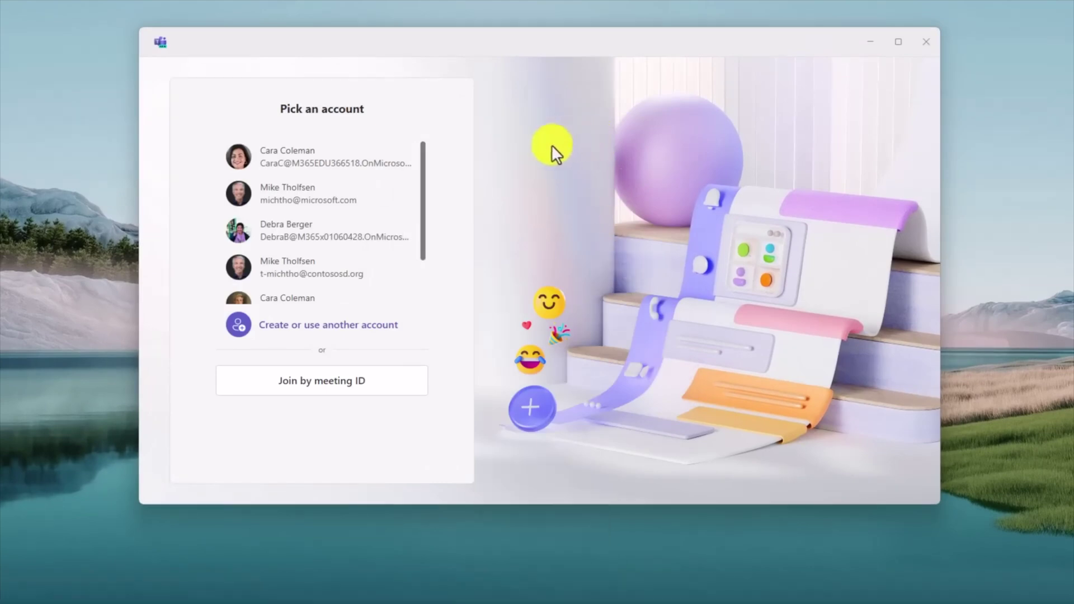
left_click(306, 245)
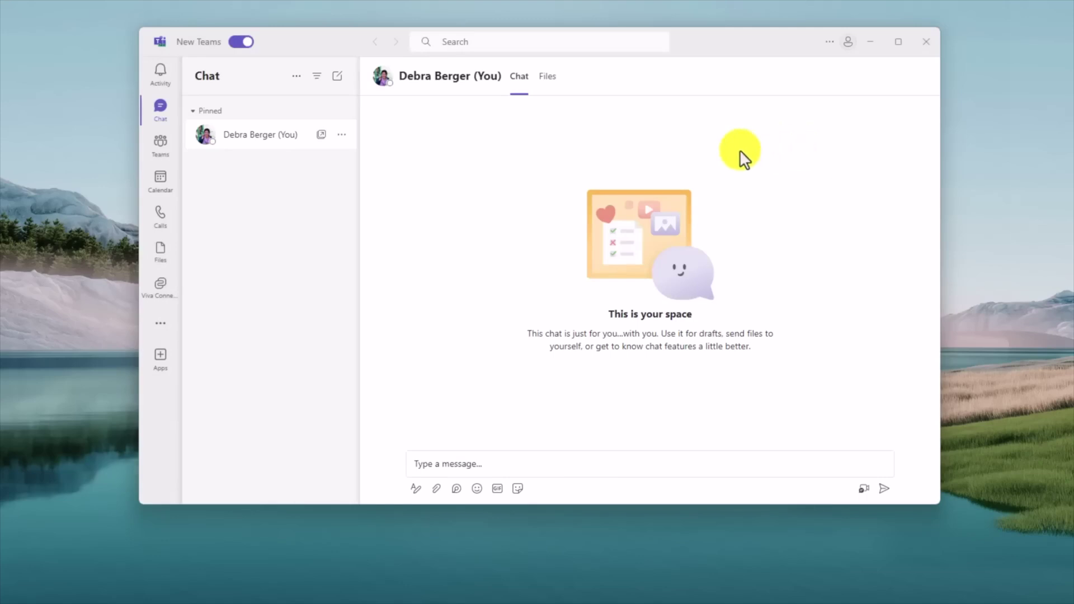
left_click(160, 147)
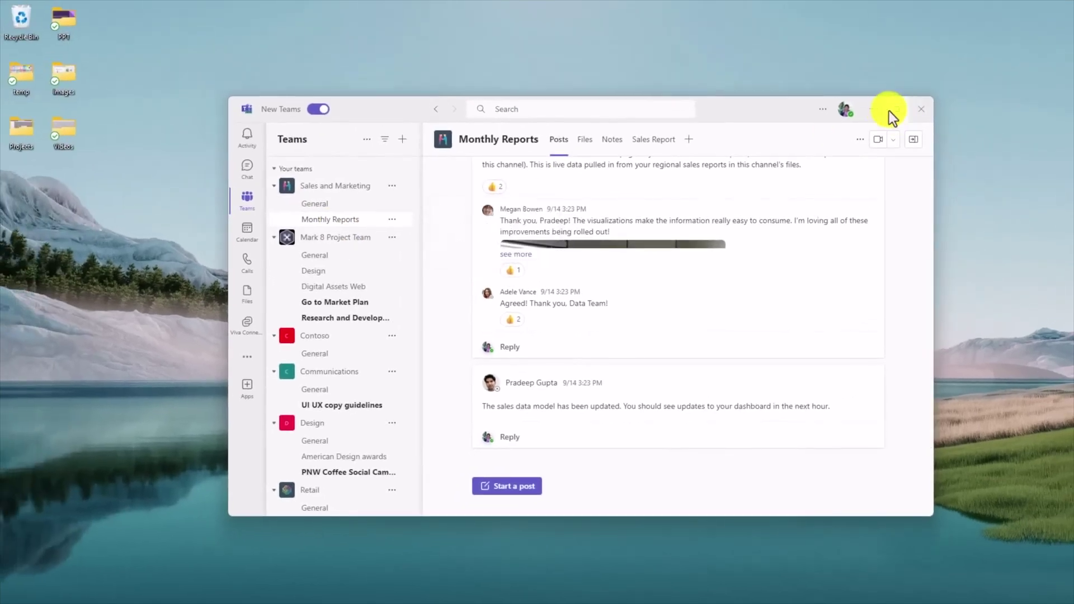
Maximize the window and show the details pane of the Monthly Reports channel.
left_click(897, 109)
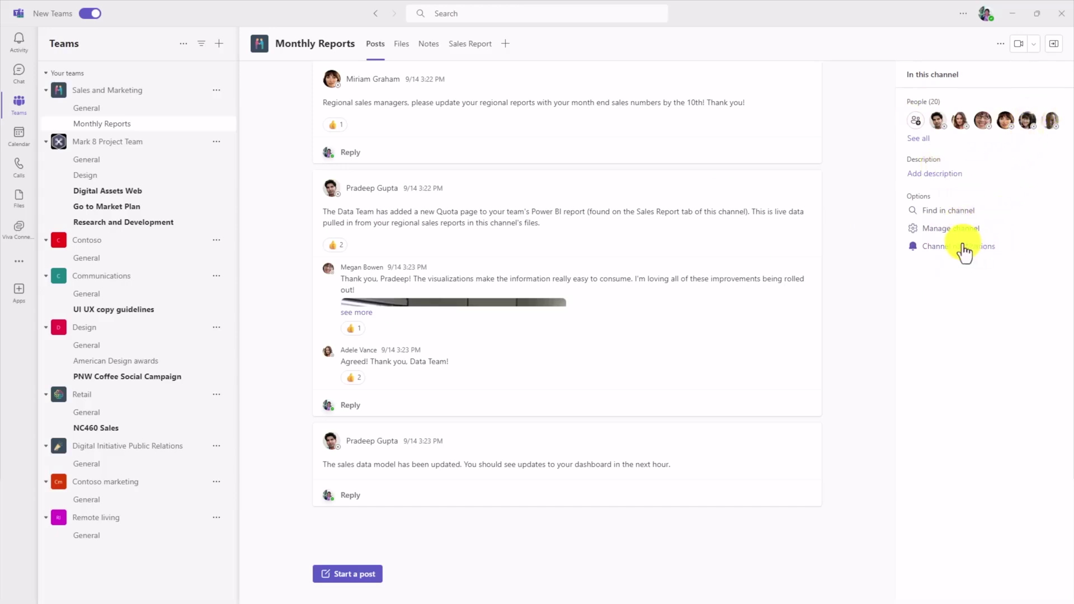
left_click(1056, 52)
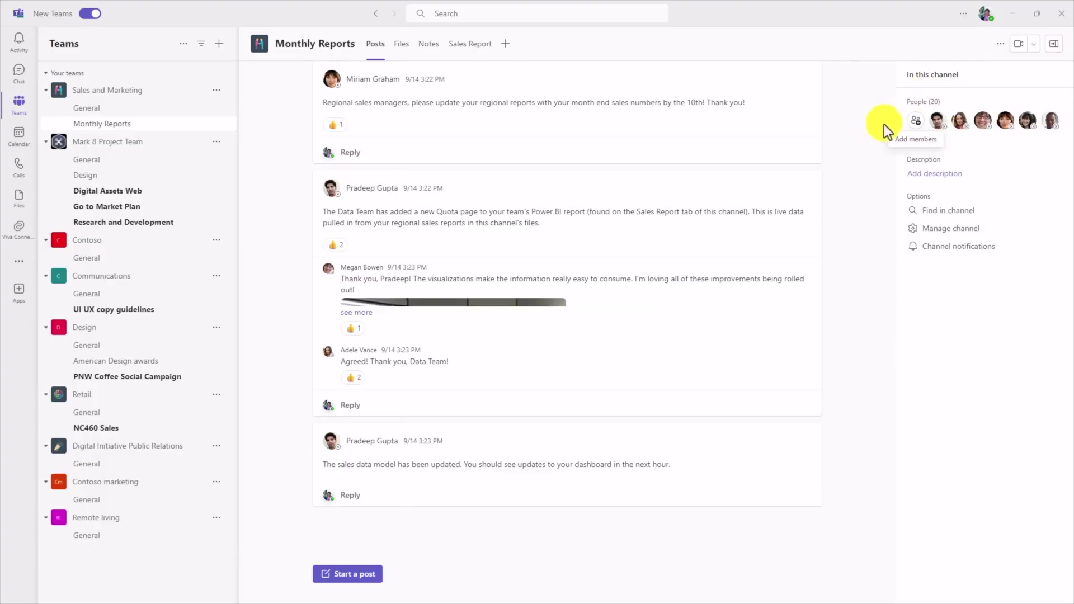
Try showing new posts at the top of the Monthly Reports channel and restore the order with new posts at the bottom.
left_click(999, 44)
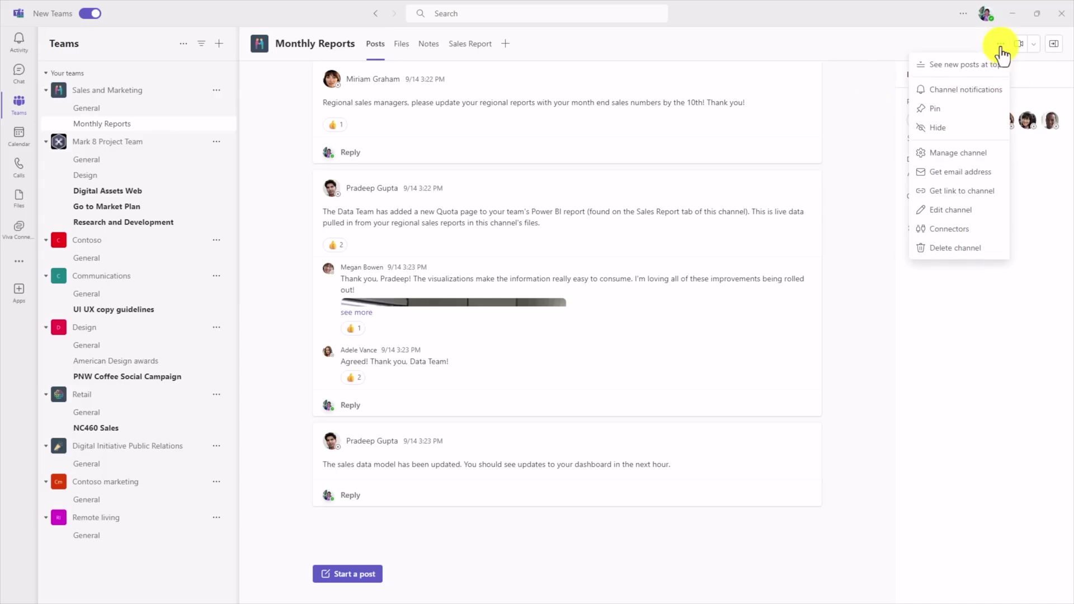
left_click(953, 67)
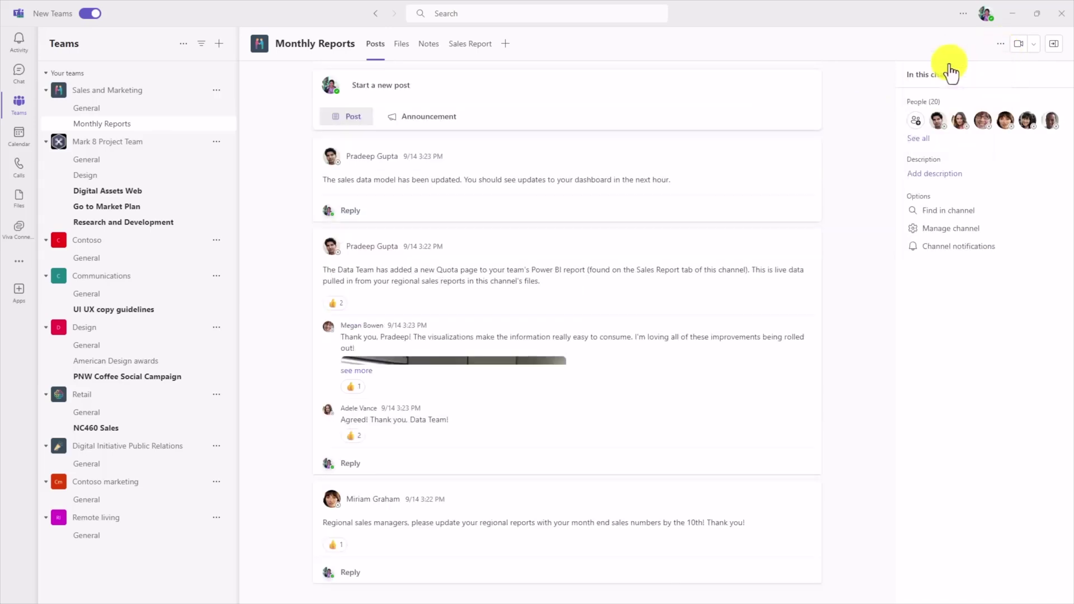
left_click(996, 47)
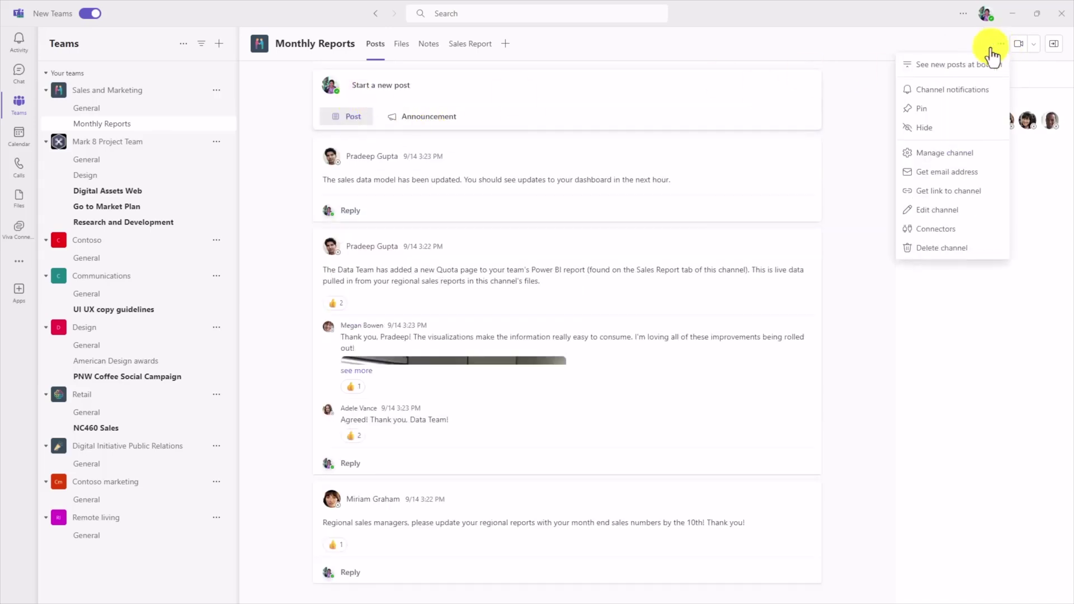
left_click(952, 66)
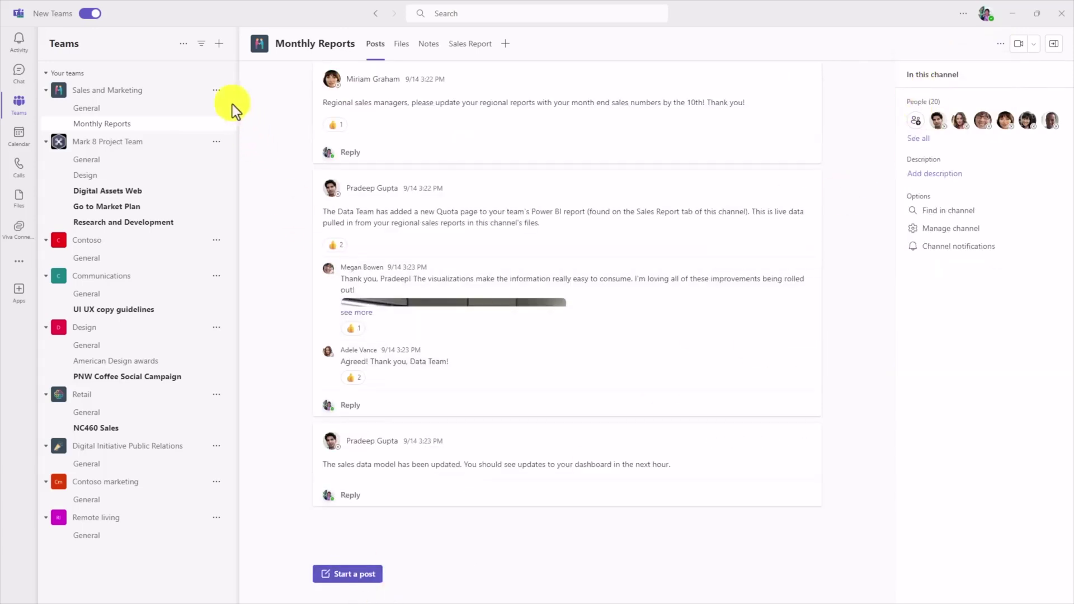
Examine the management options for the teams list and the templates for creating a team, returning to the Monthly Reports channel.
left_click(182, 44)
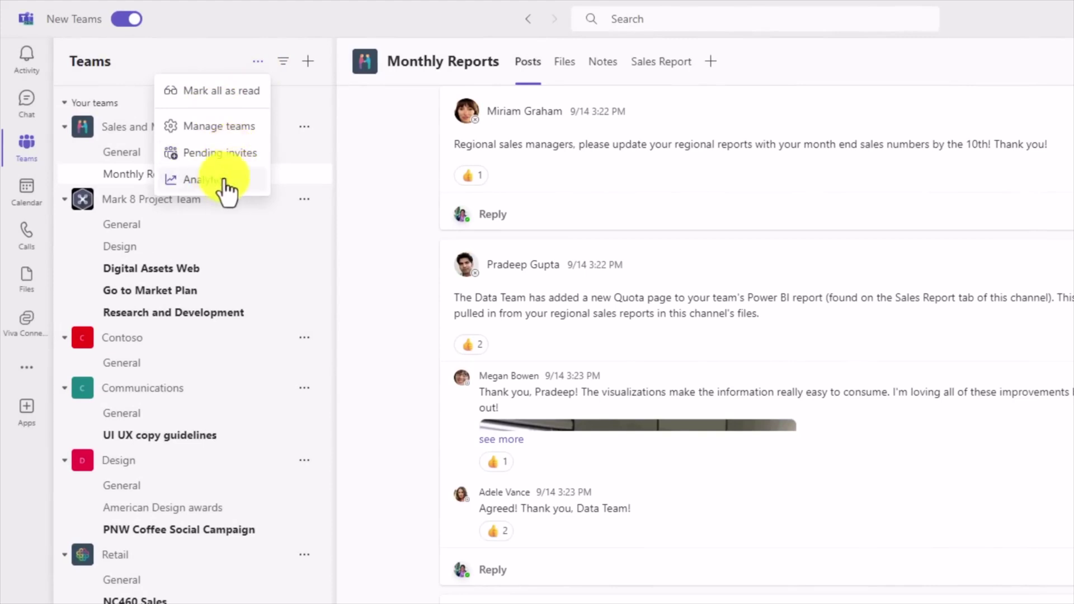
left_click(367, 164)
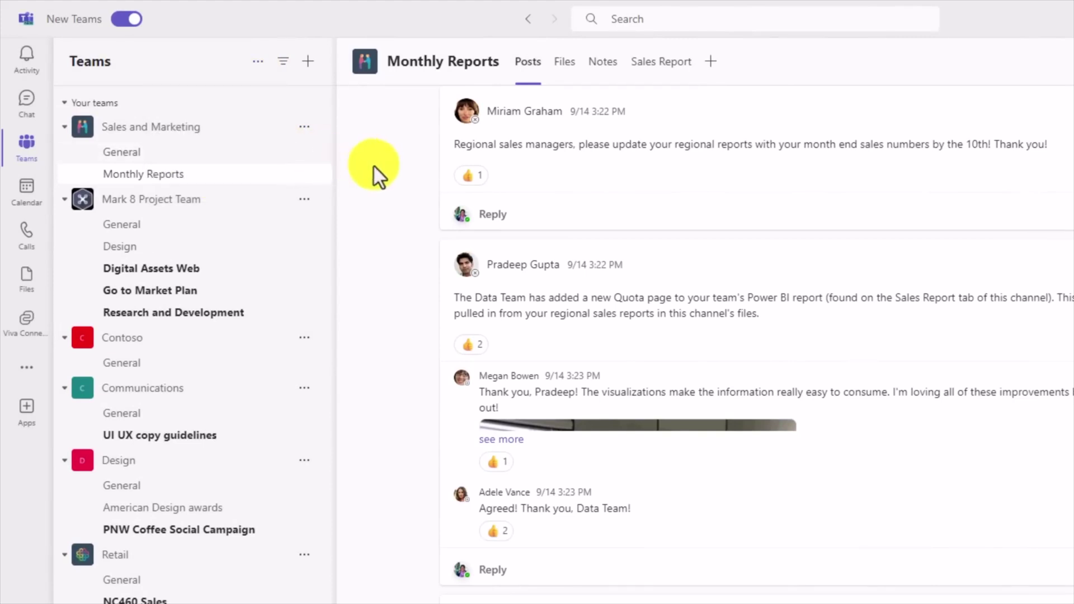
left_click(308, 63)
left_click(269, 89)
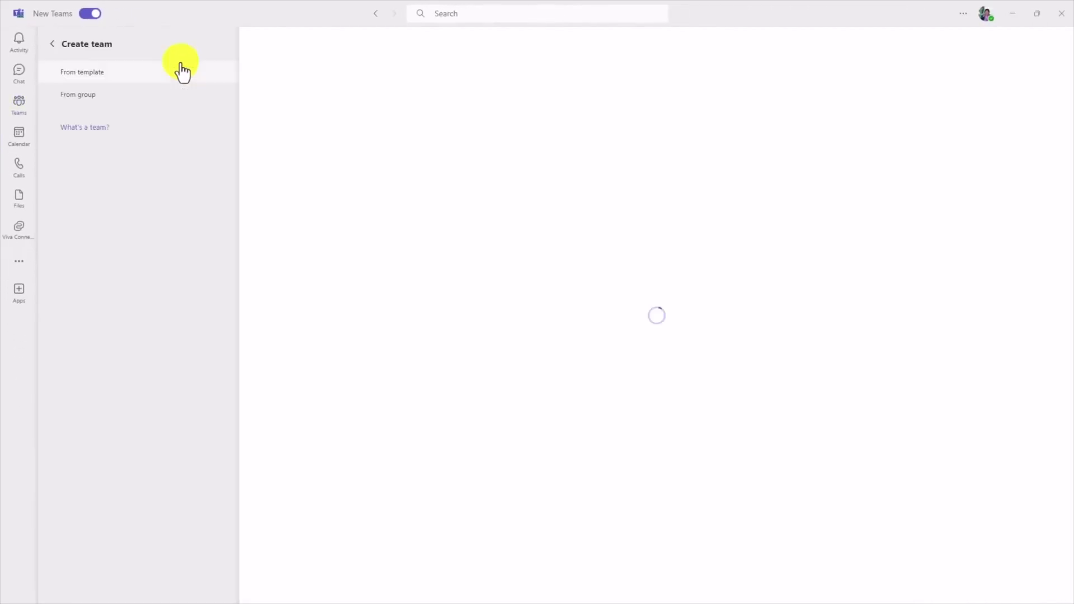
left_click(182, 72)
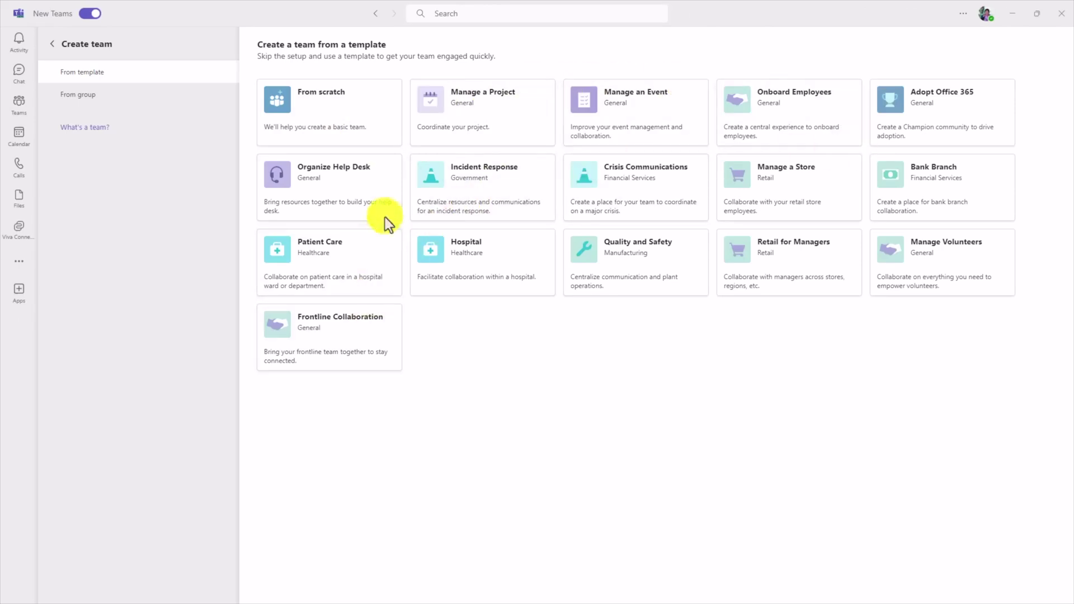
left_click(51, 46)
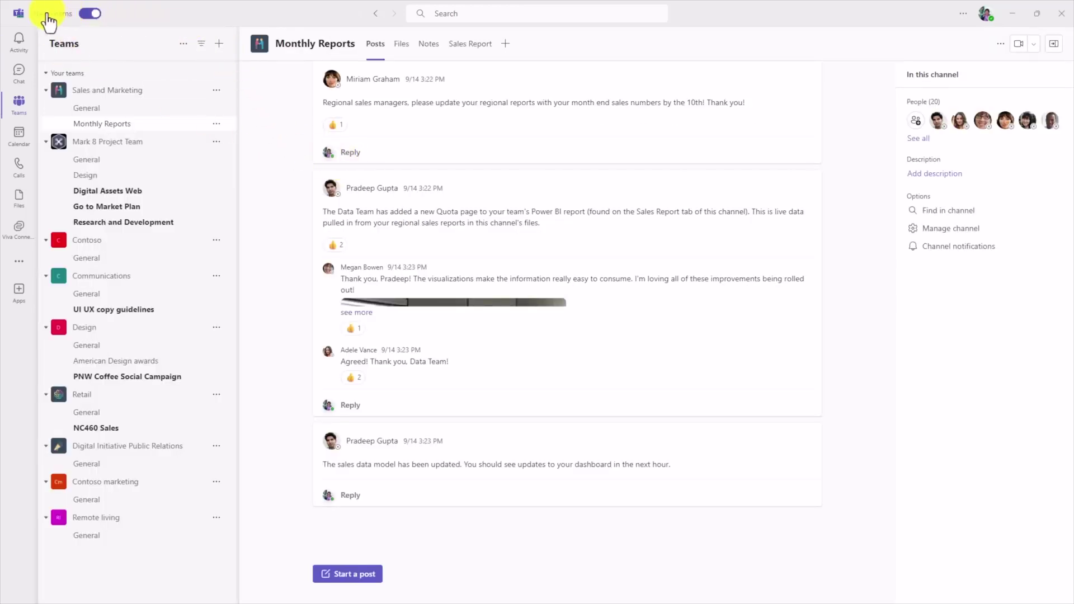
View the General, Digital Assets Web and Design channels of the Mark 8 Project Team.
mouse_move(86, 13)
left_click(85, 165)
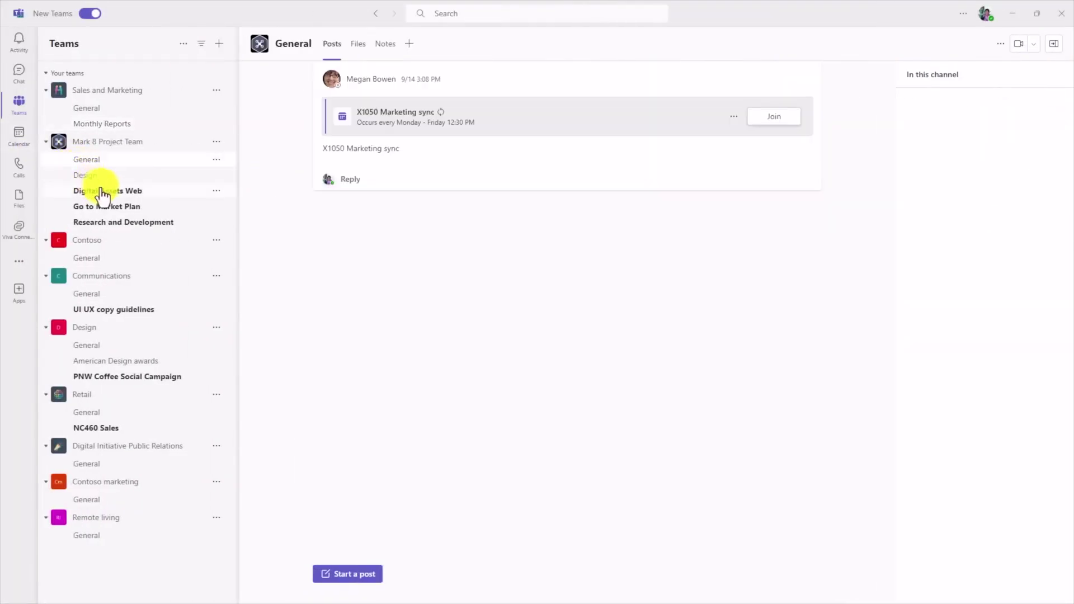
left_click(104, 191)
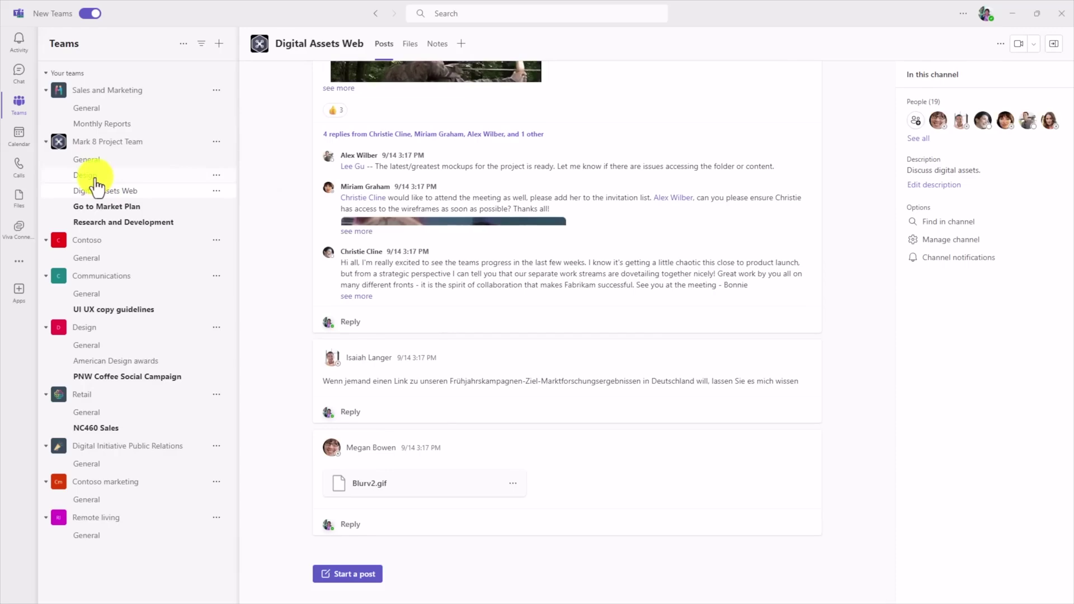
left_click(94, 177)
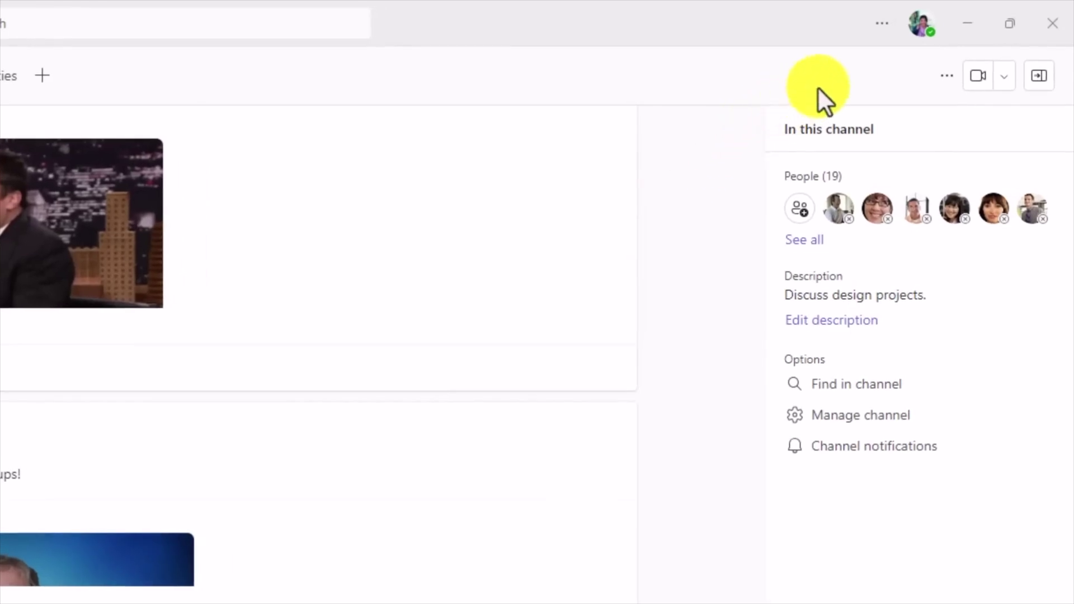
Examine the account's availability, work location and status message options without setting anything.
left_click(917, 23)
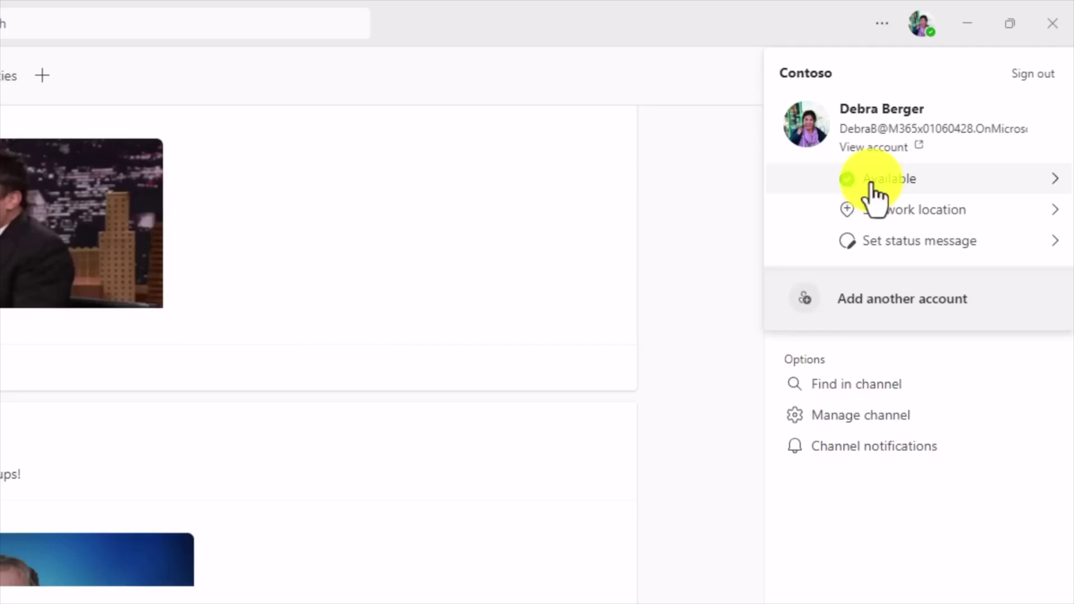
mouse_move(926, 210)
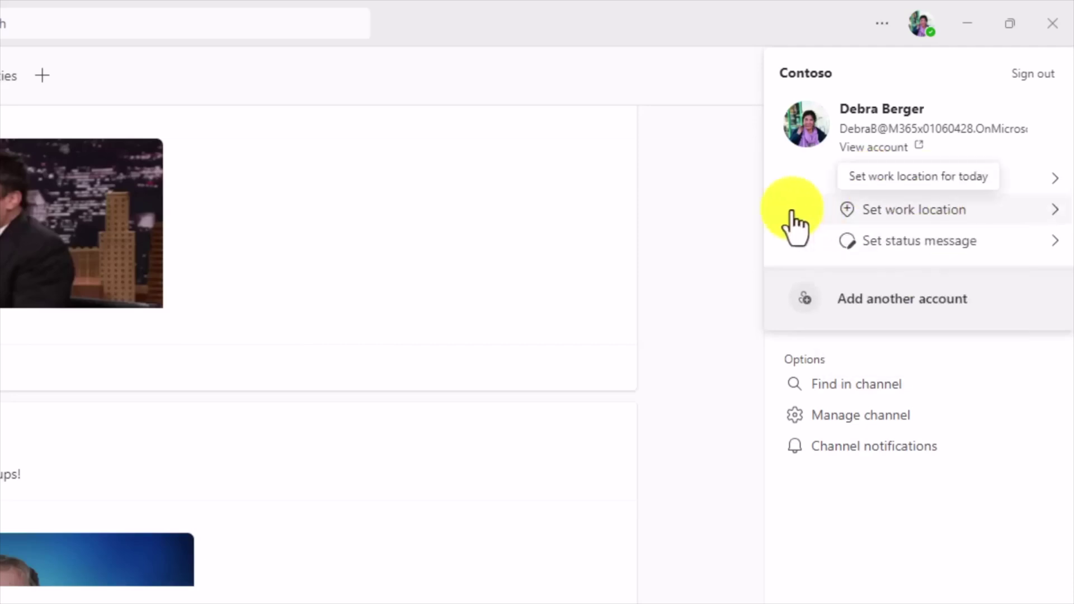
left_click(893, 242)
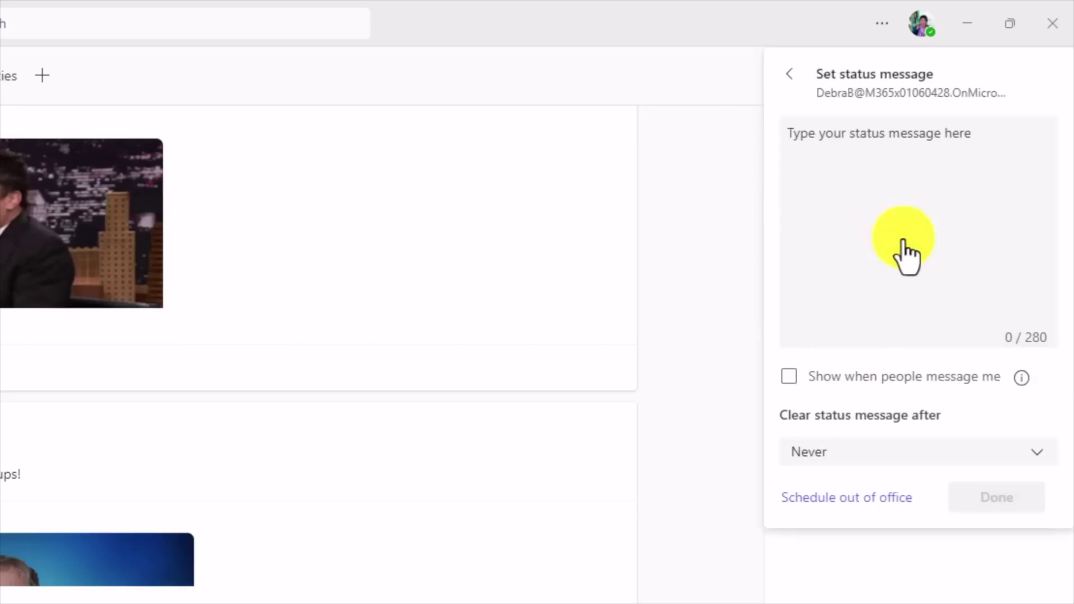
left_click(790, 76)
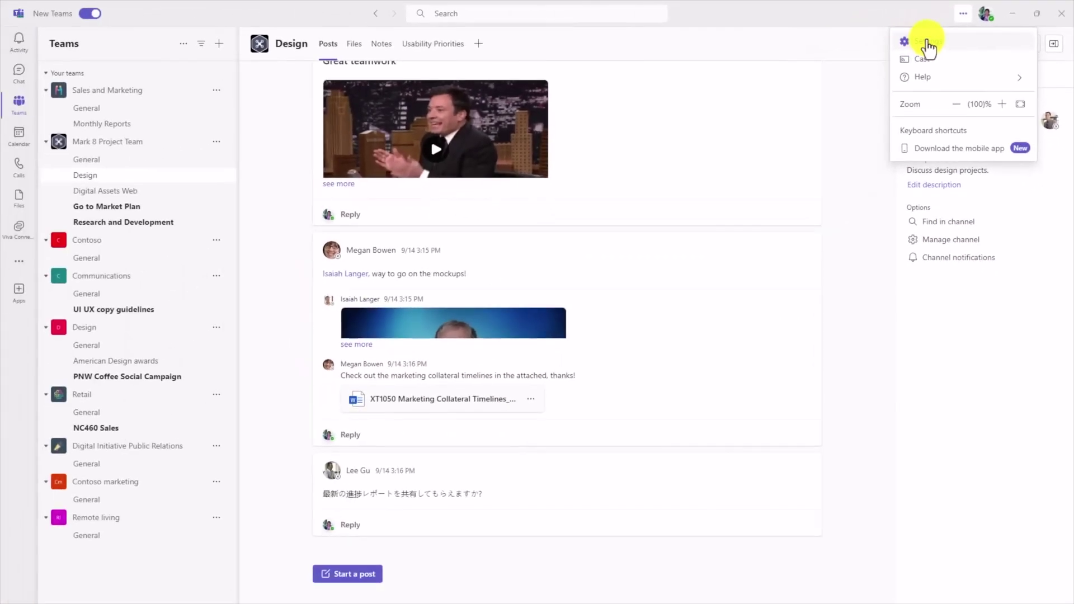
Open the application settings and examine the General options for system behavior, windows and chats.
left_click(928, 44)
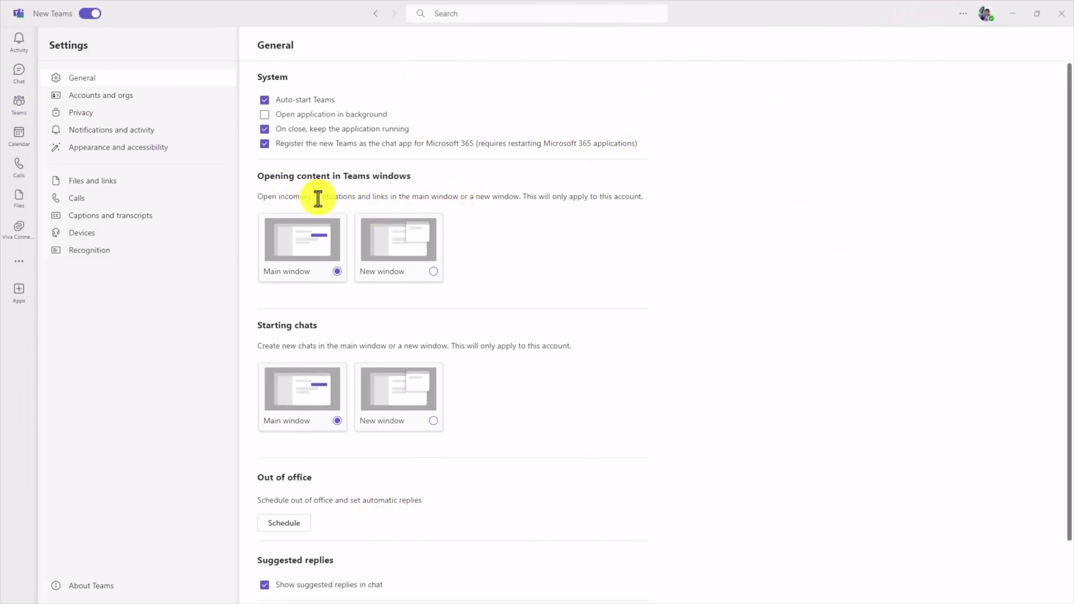
scroll(333, 448, "down", 1)
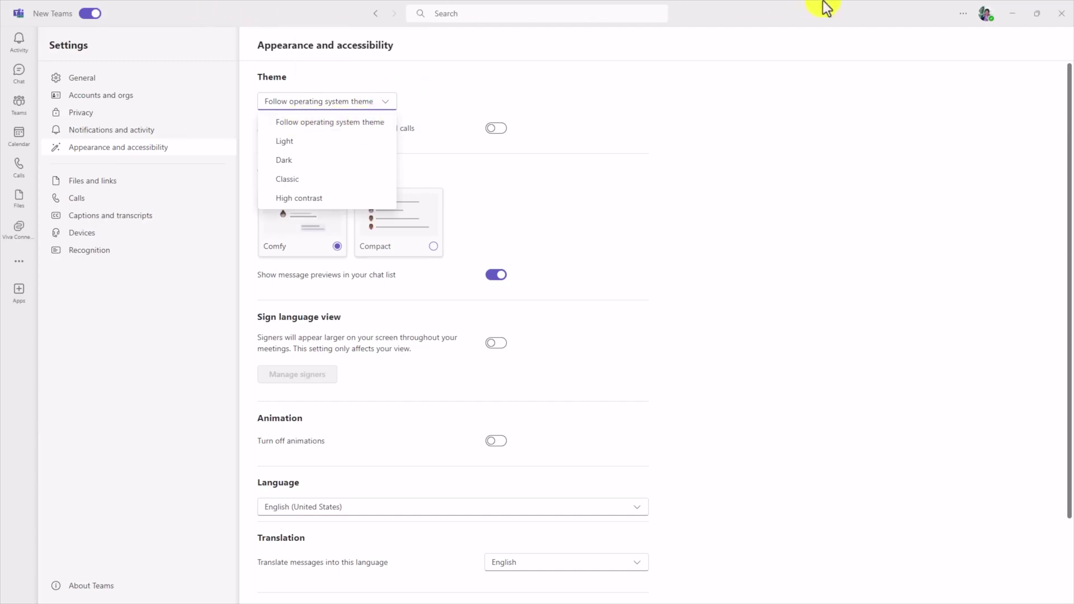
Try the Classic, Dark and Light themes and set the theme back to Follow operating system theme.
left_click(299, 180)
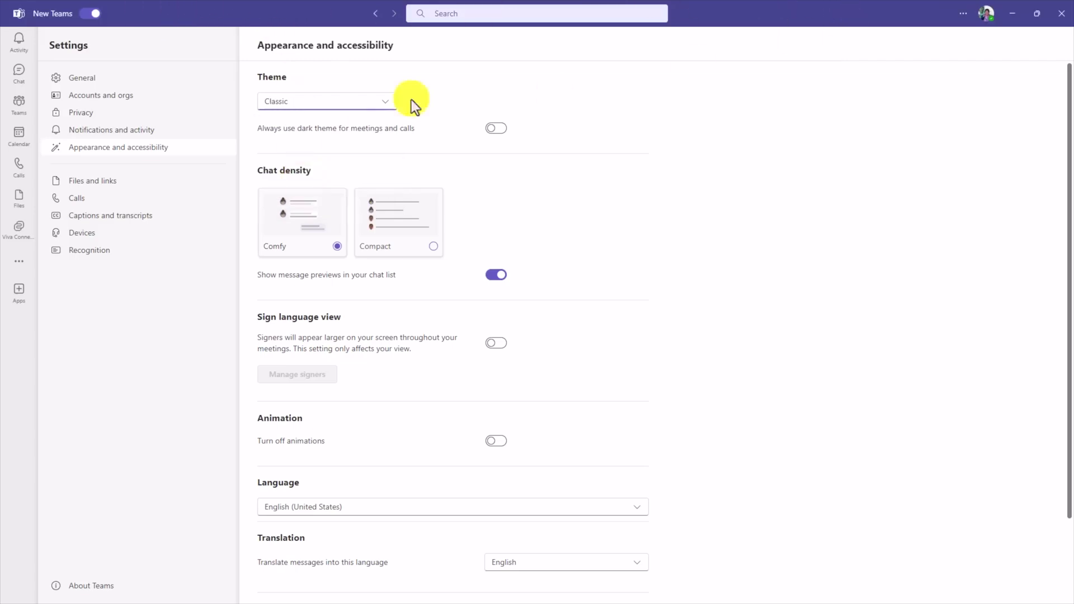
left_click(317, 105)
left_click(300, 162)
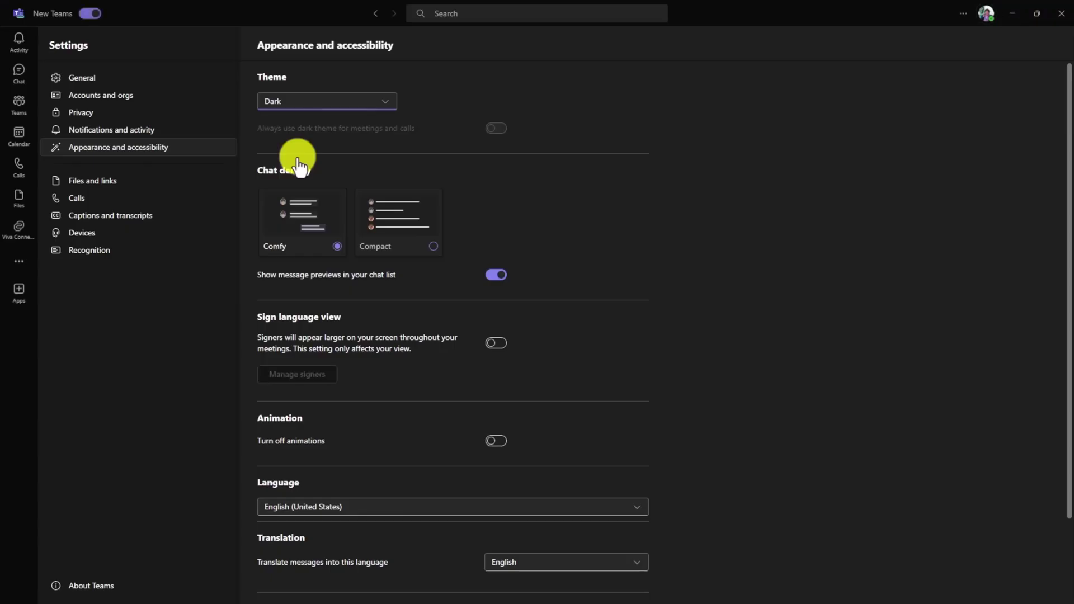
left_click(330, 103)
left_click(307, 141)
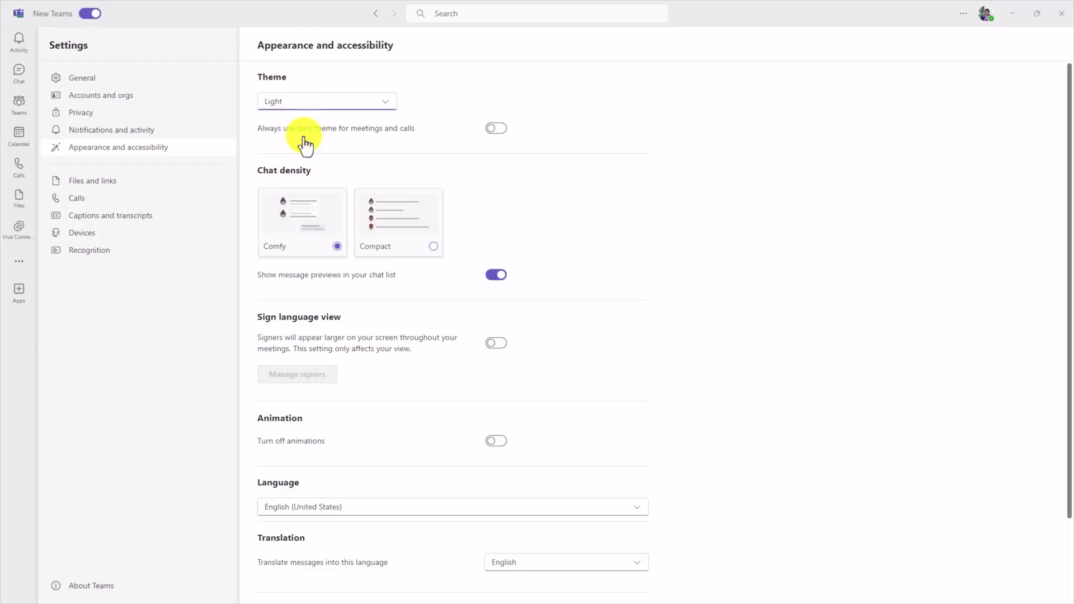
left_click(320, 106)
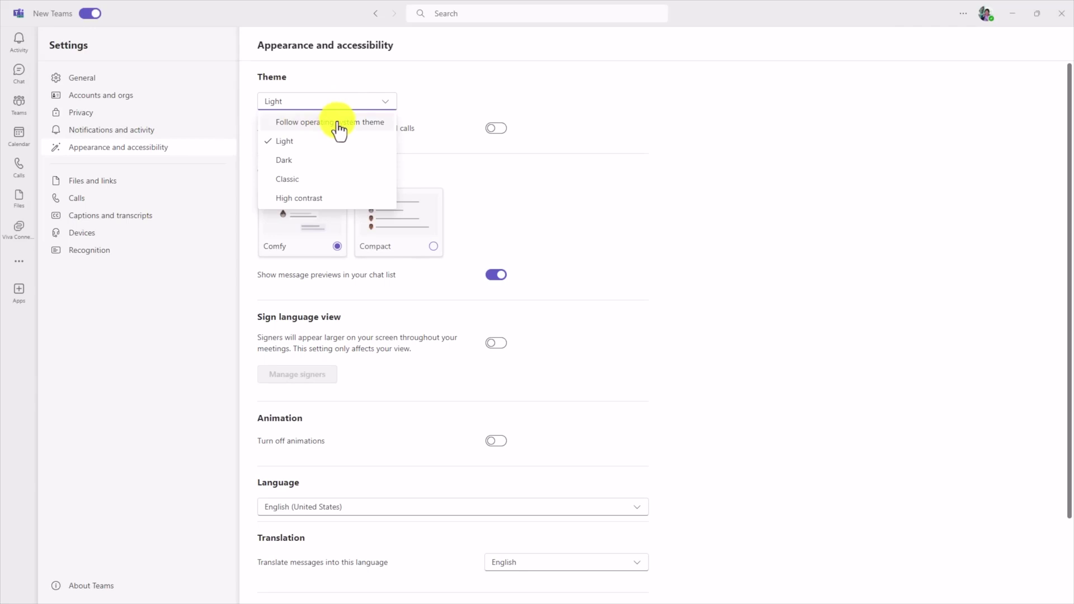
left_click(337, 123)
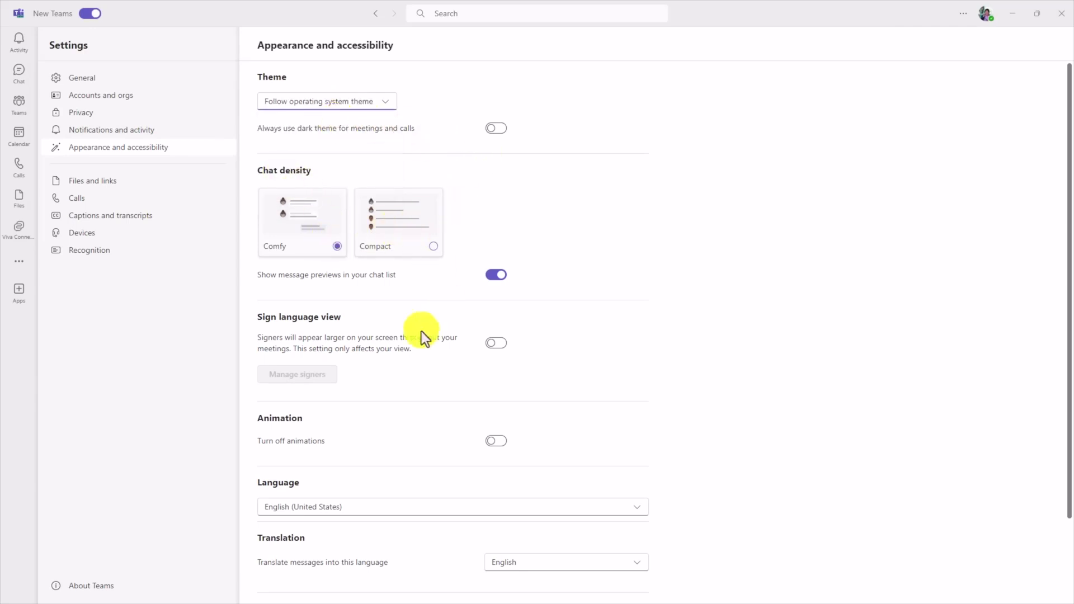
Examine the remaining Appearance and accessibility settings and the Captions and transcripts settings.
scroll(414, 333, "down", 2)
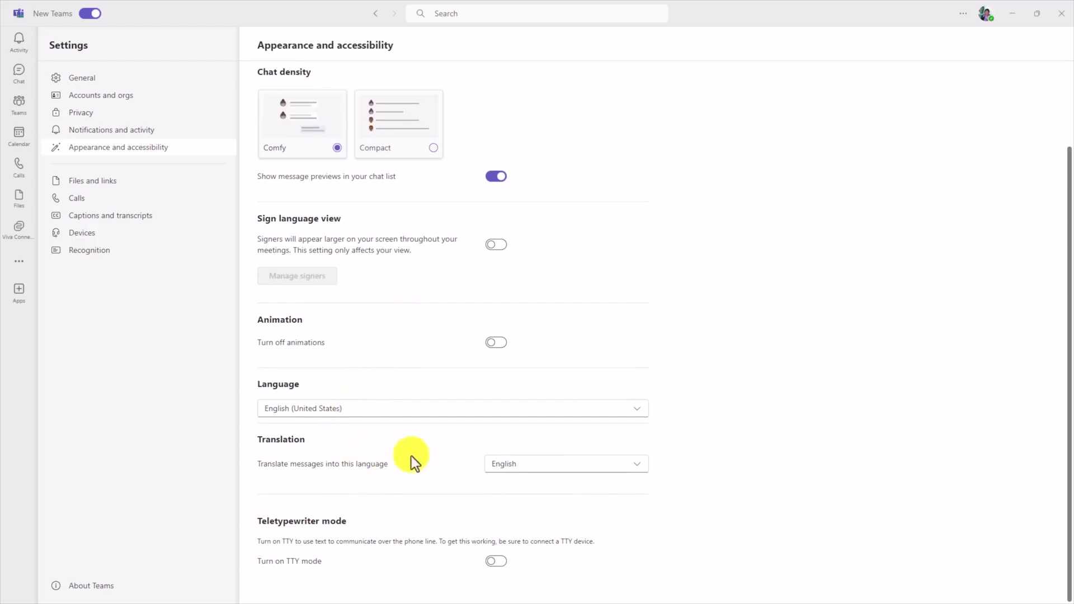
left_click(119, 218)
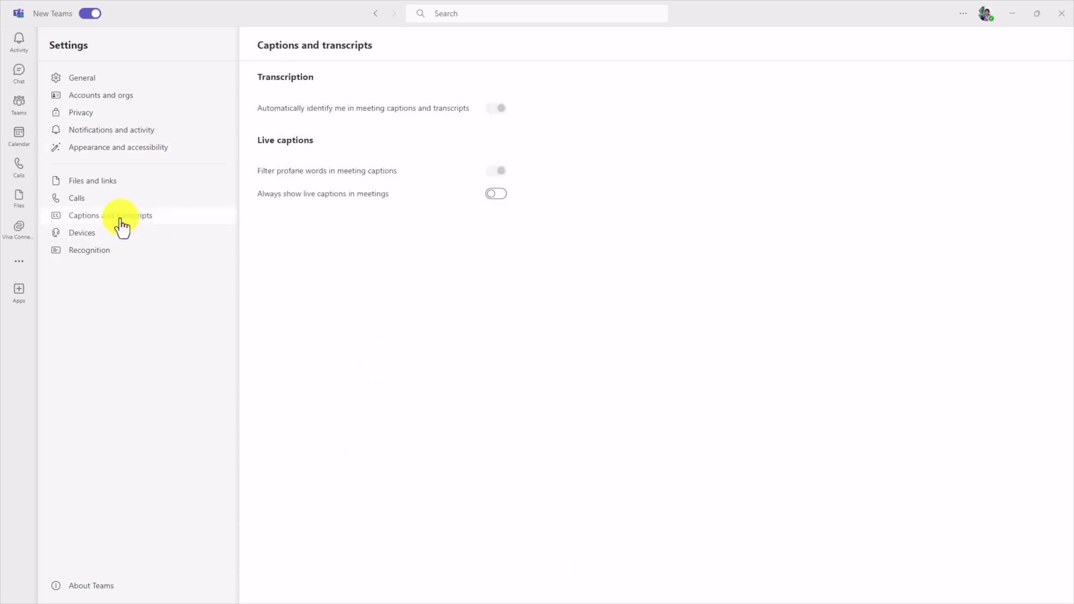
Set noise suppression to High in the Devices settings.
left_click(85, 235)
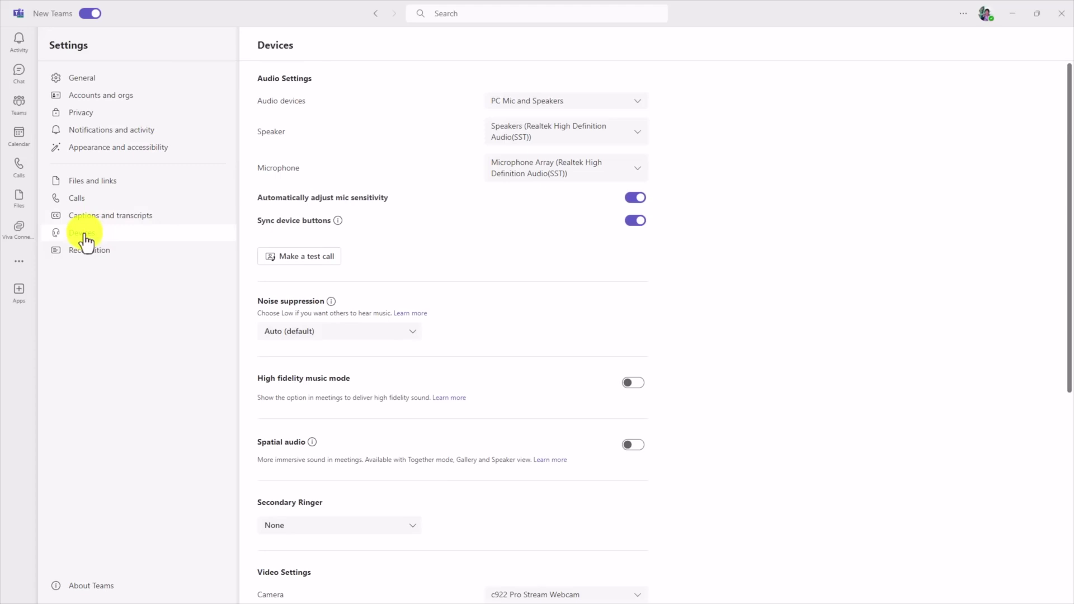
left_click(406, 331)
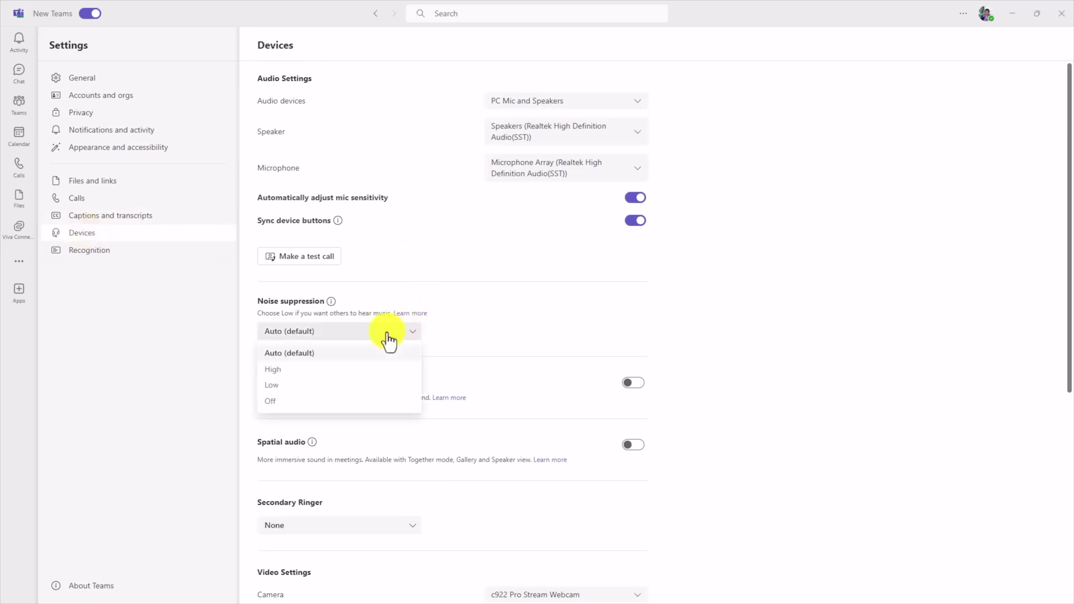
left_click(303, 372)
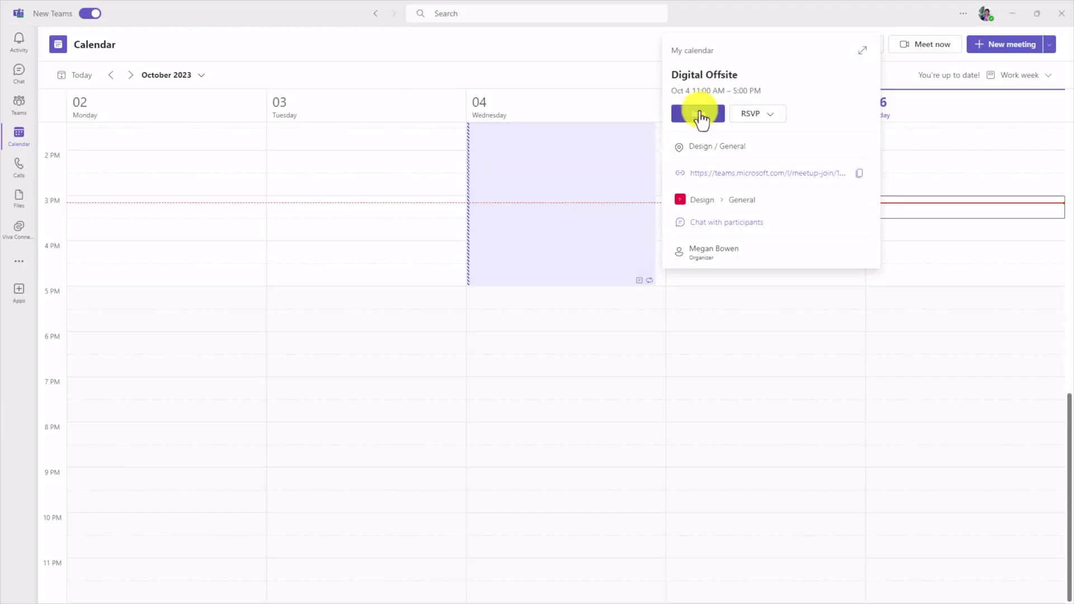
Join the Digital Offsite meeting with computer audio and the camera off, and maximize the meeting window.
left_click(699, 115)
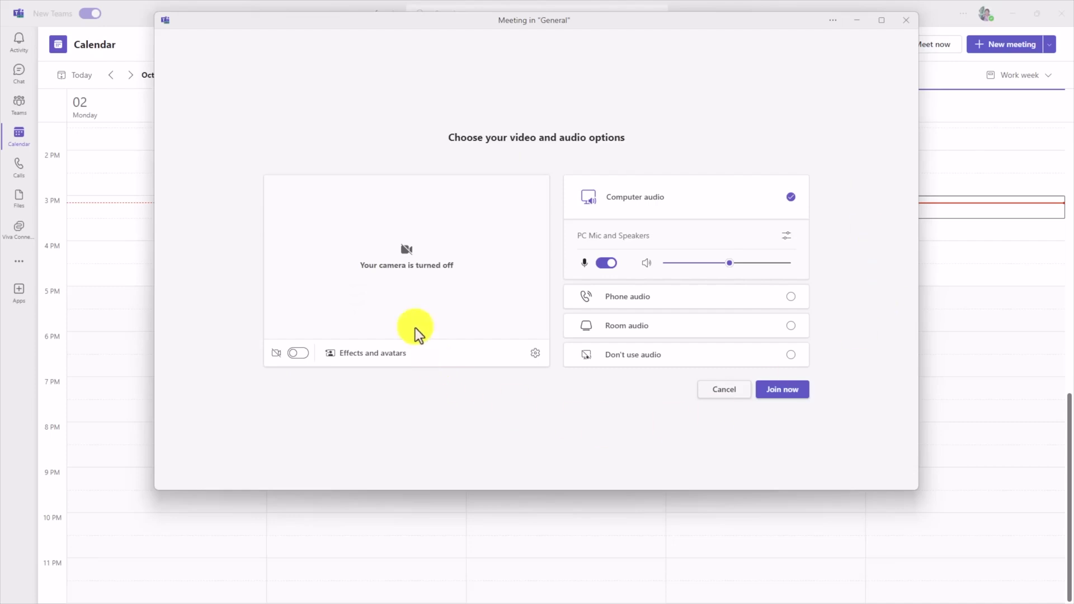
left_click(785, 395)
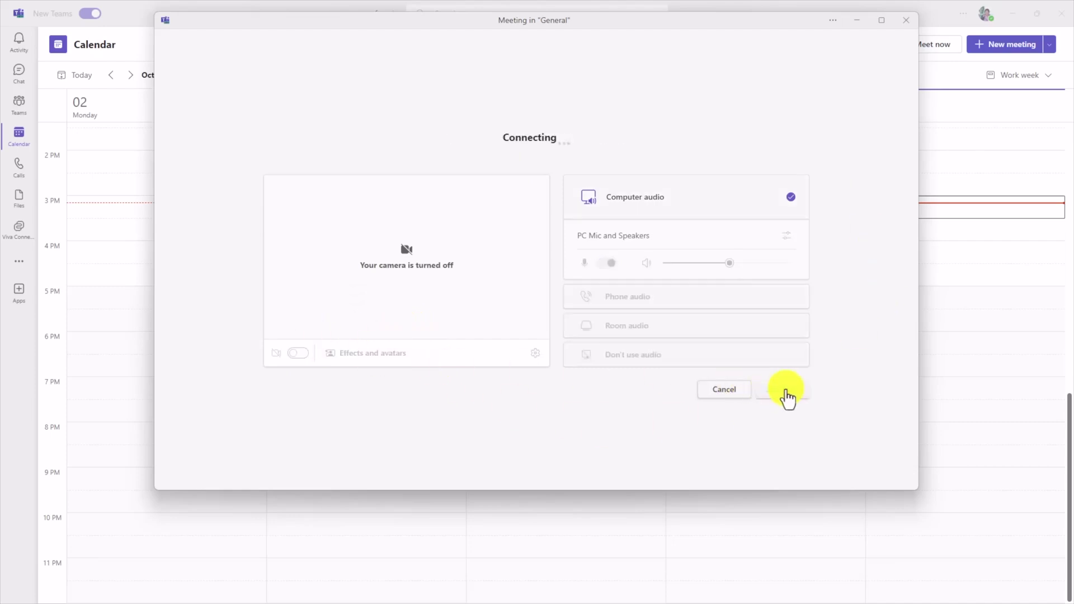
left_click(882, 22)
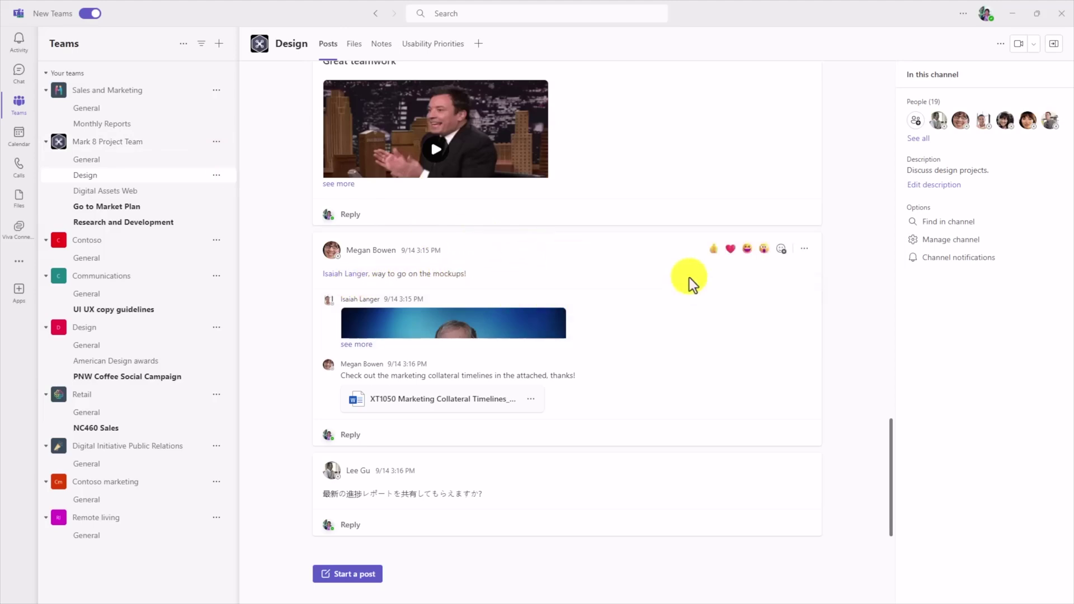
Open the conversation about the mockups in the Design channel in a new window and widen that window.
left_click(806, 250)
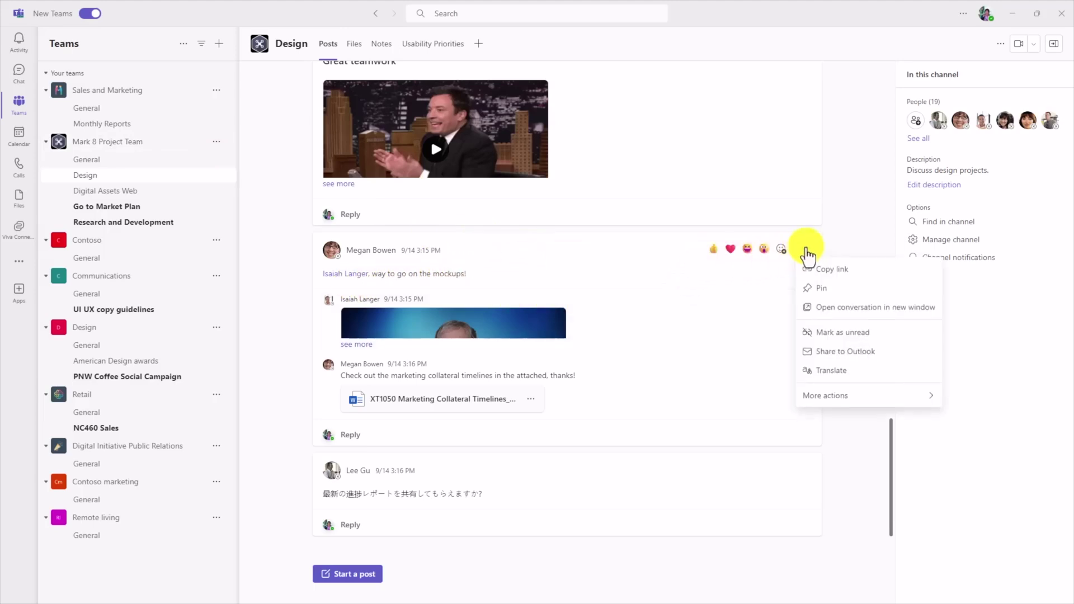
left_click(851, 309)
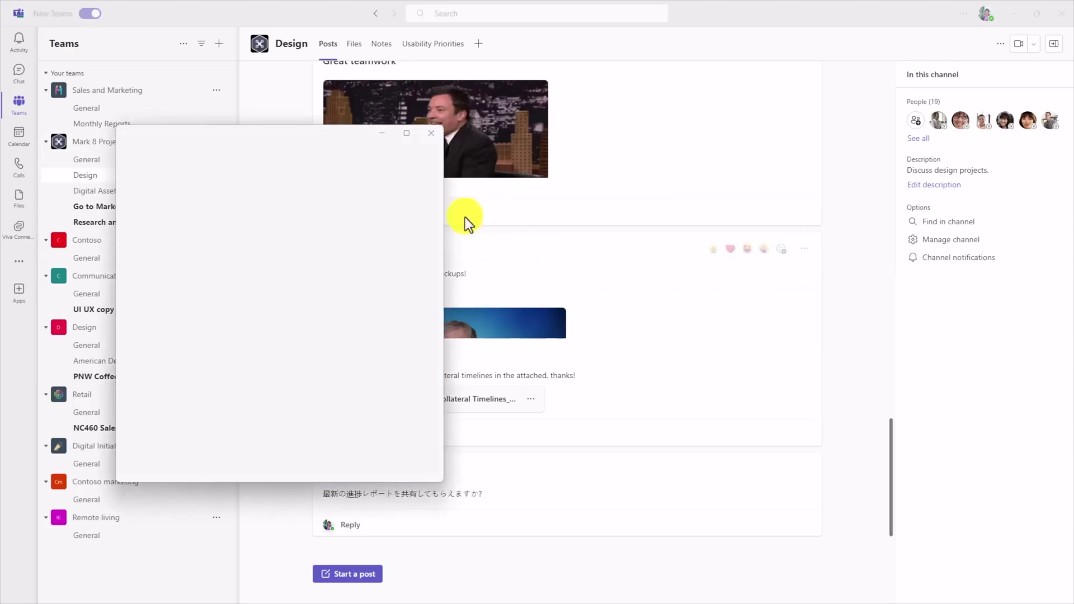
left_click_drag(443, 230, 731, 231)
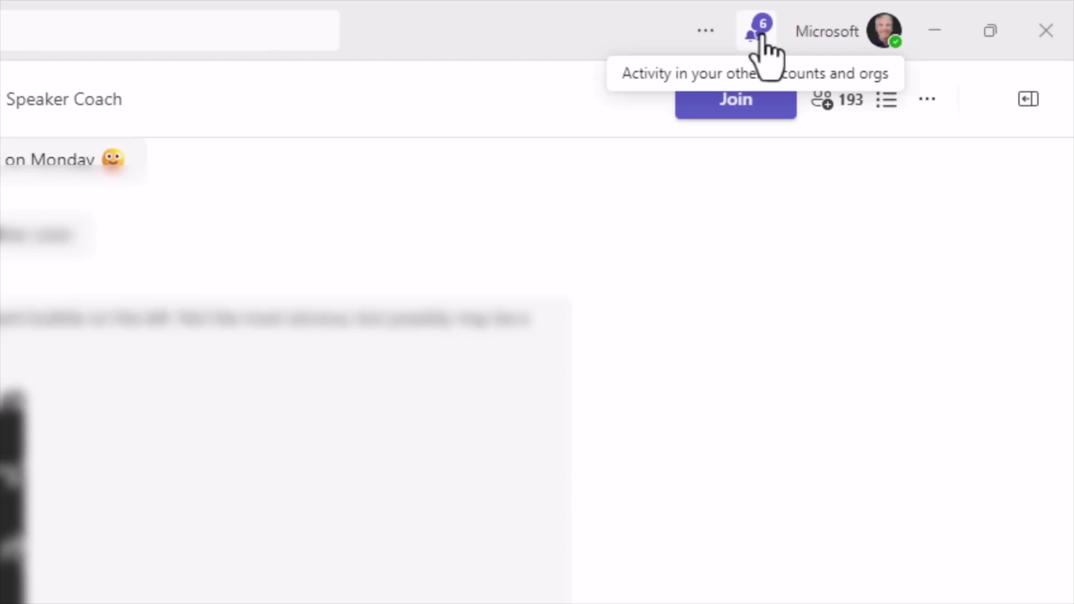
View the activity in other accounts and orgs, switching to the Microsoft Education Tenant and back to the Microsoft org.
left_click(764, 44)
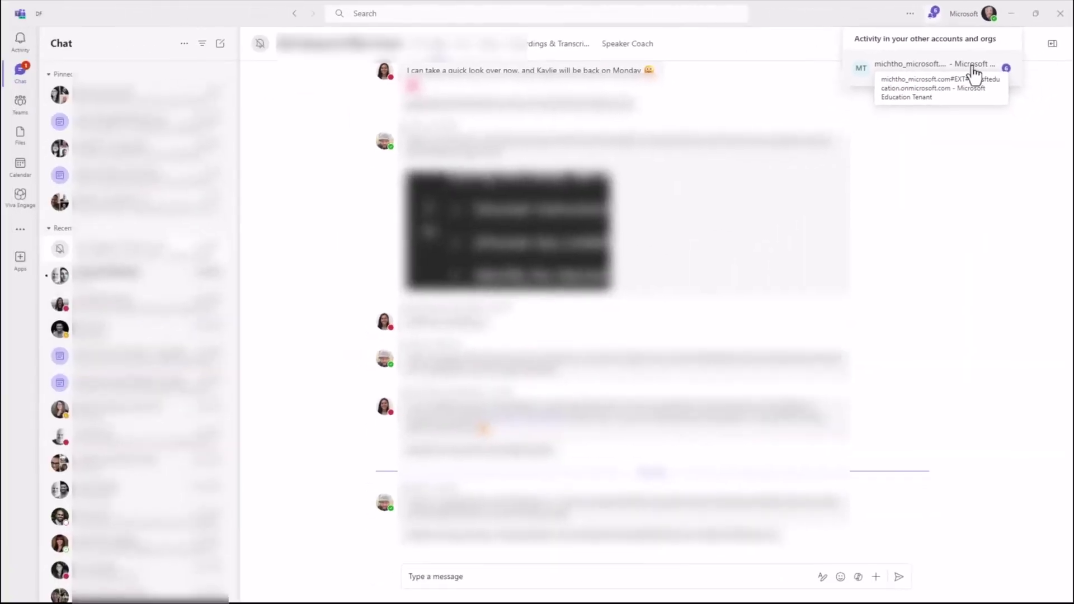
left_click(876, 156)
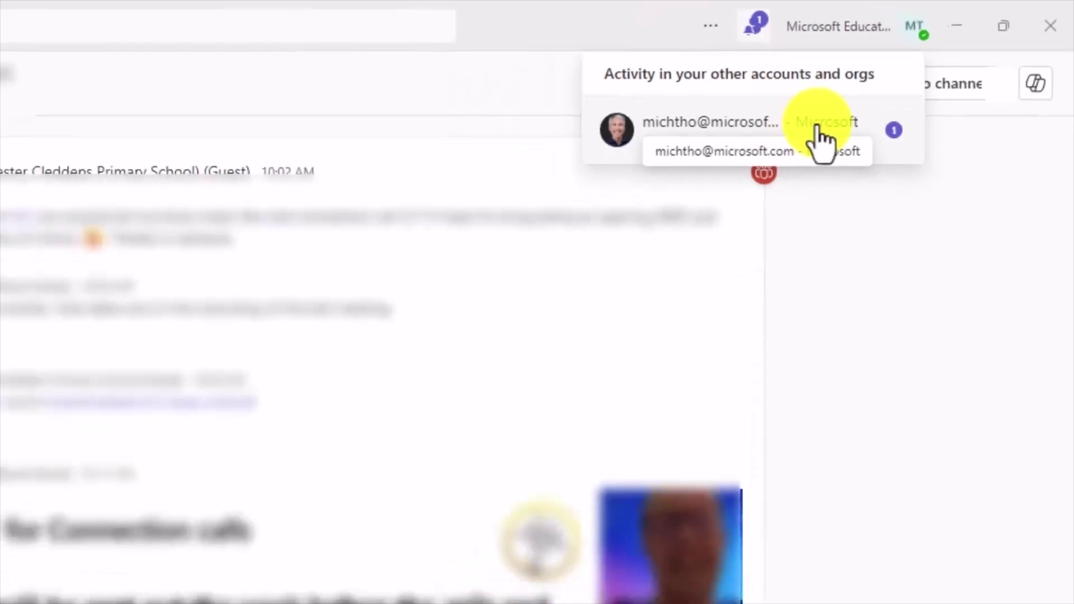
left_click(820, 142)
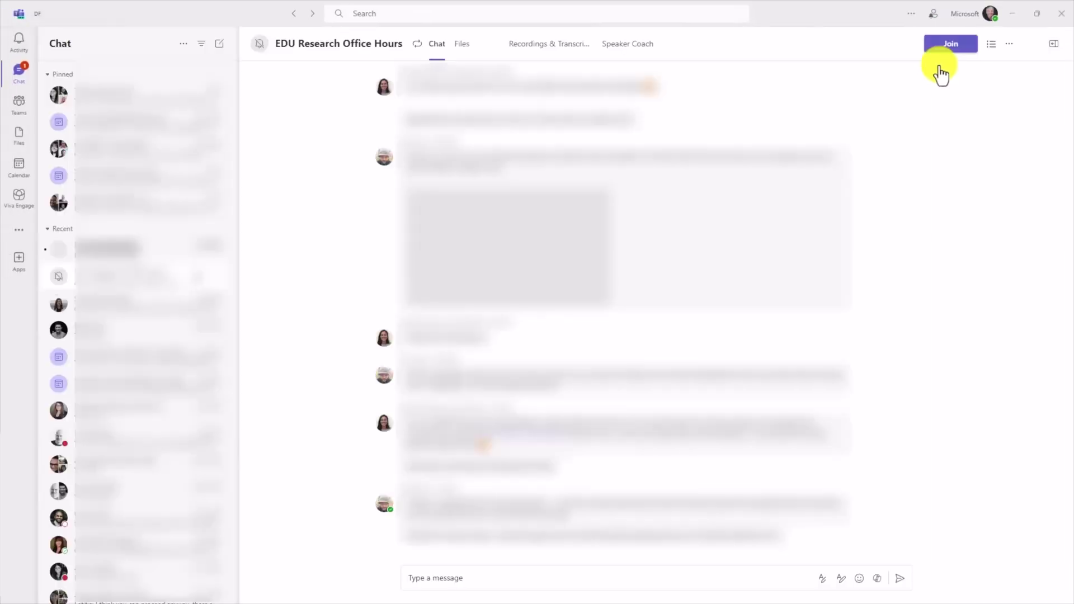